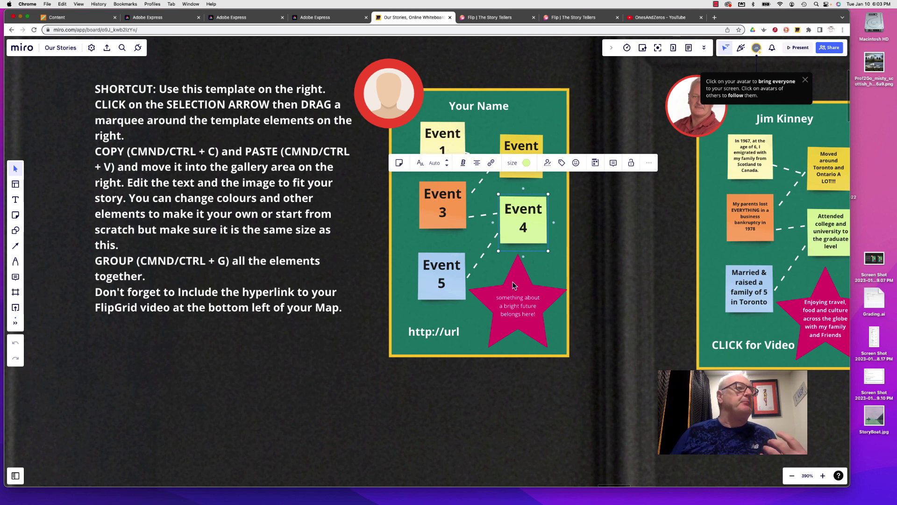
- Inspect the blank template's placeholder avatar and Your Name heading while panning around the board
left_click(389, 92)
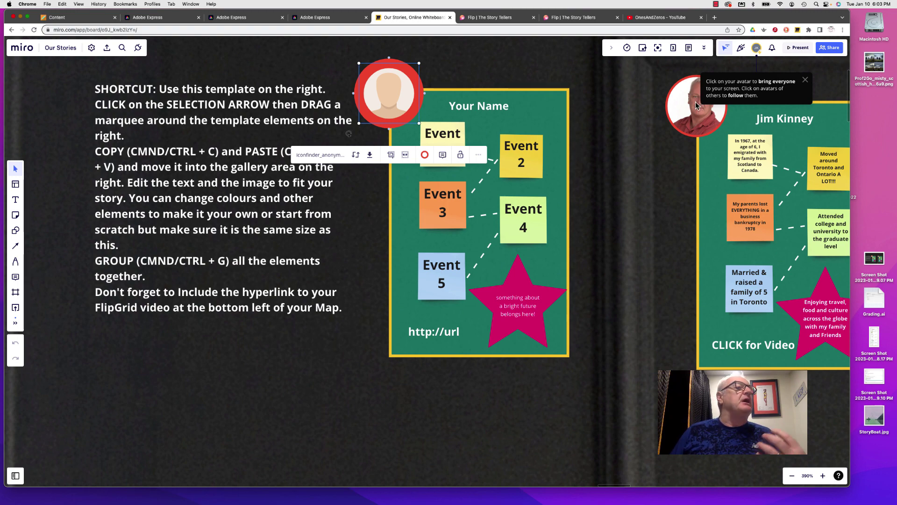
scroll(663, 159, "right", 5)
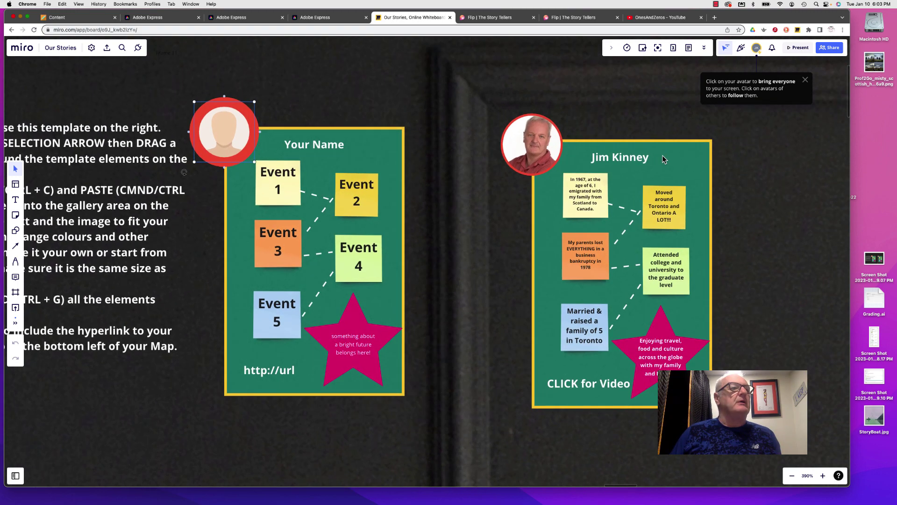
double_click(315, 144)
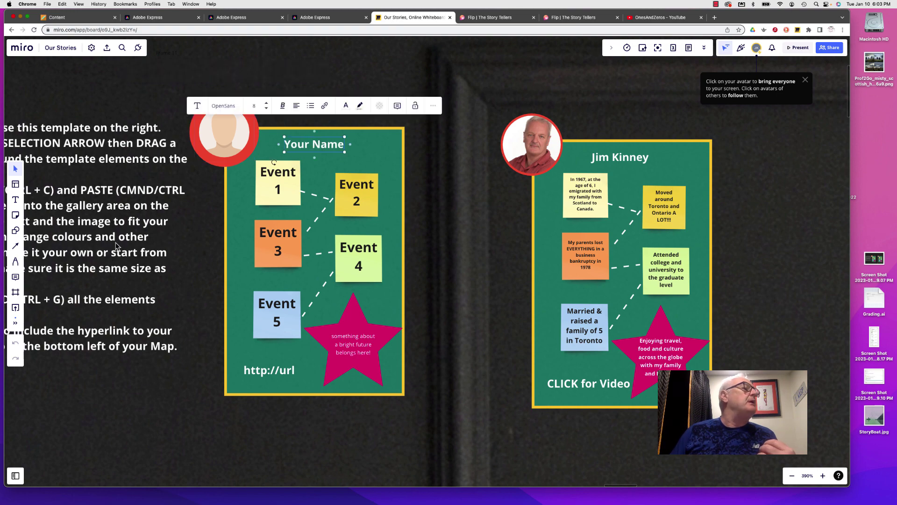
scroll(117, 245, "left", 5)
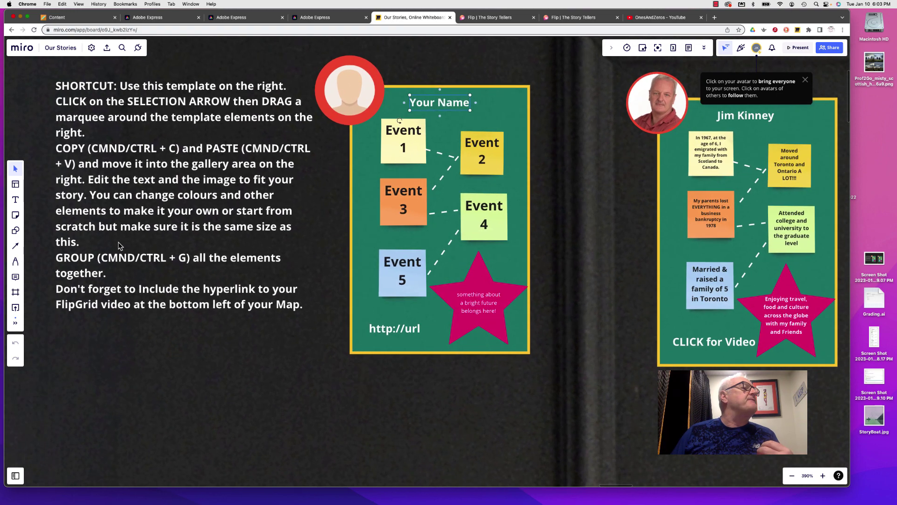
scroll(339, 193, "right", 2)
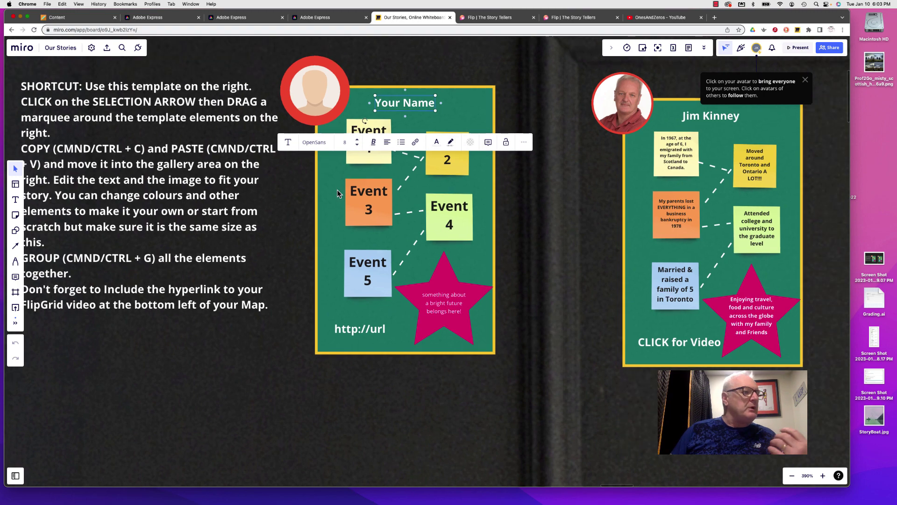
scroll(429, 245, "up", 2)
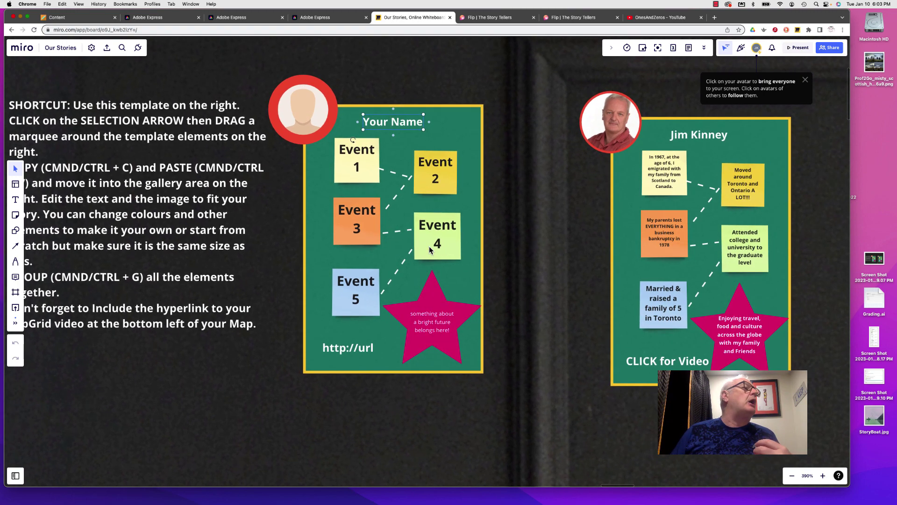
scroll(429, 245, "left", 3)
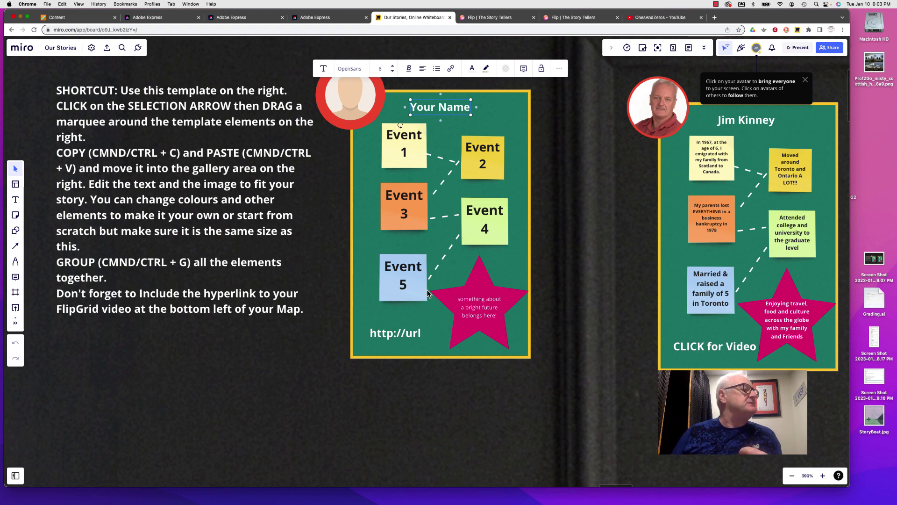
scroll(427, 290, "right", 5)
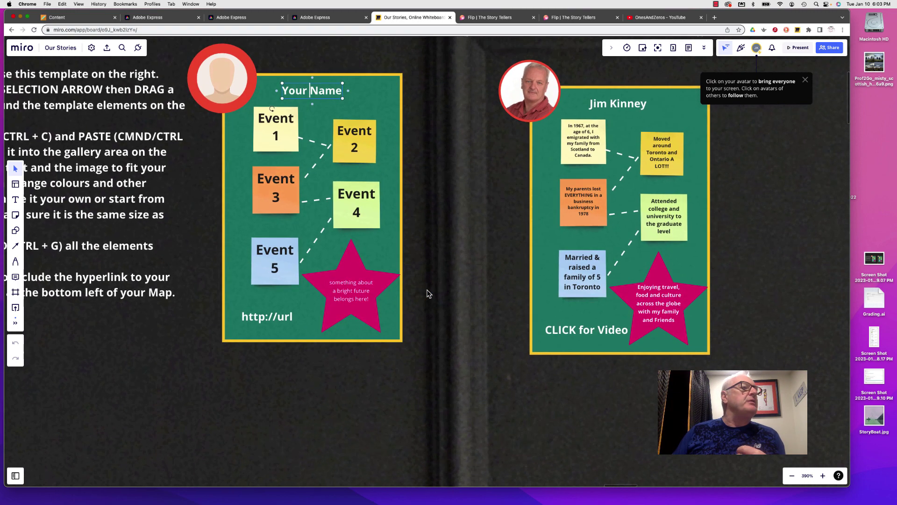
scroll(427, 293, "right", 2)
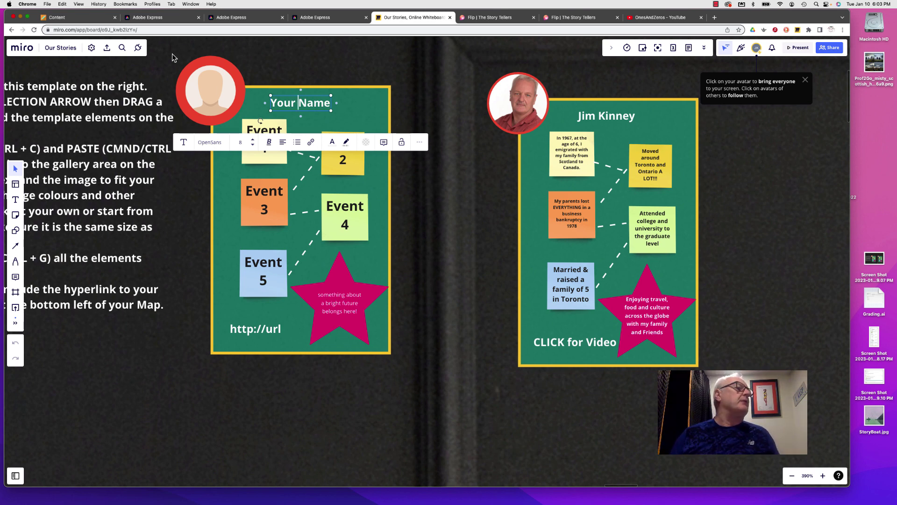
- Duplicate the blank template and place the copy right of the filled-in example card
left_click_drag(194, 48, 407, 367)
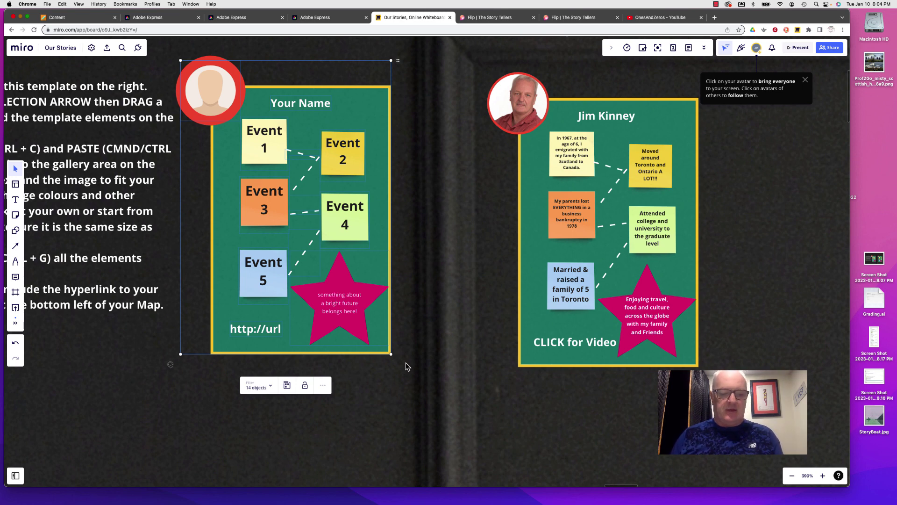
key("super+c")
scroll(420, 280, "down", 2)
key("super+v")
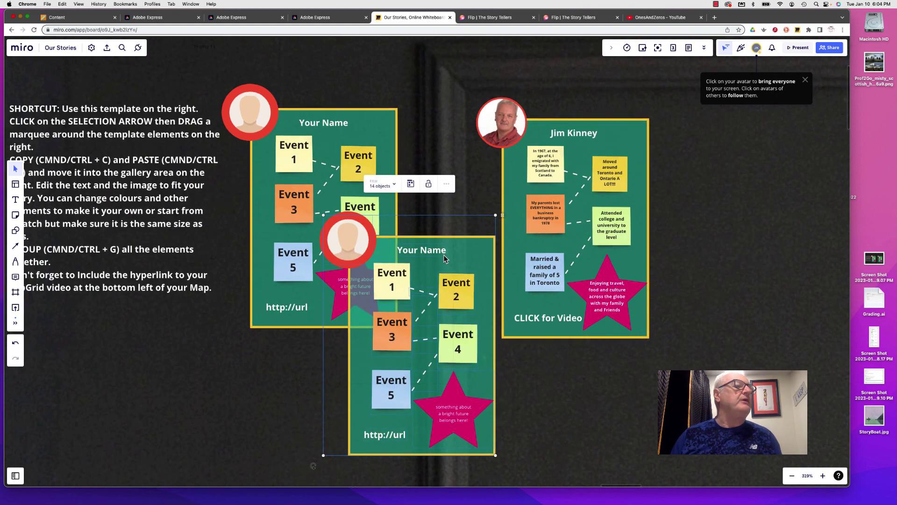
left_click_drag(444, 254, 787, 139)
- Select the copy's placeholder avatar and choose to replace it with an image uploaded from the device
scroll(748, 150, "right", 5)
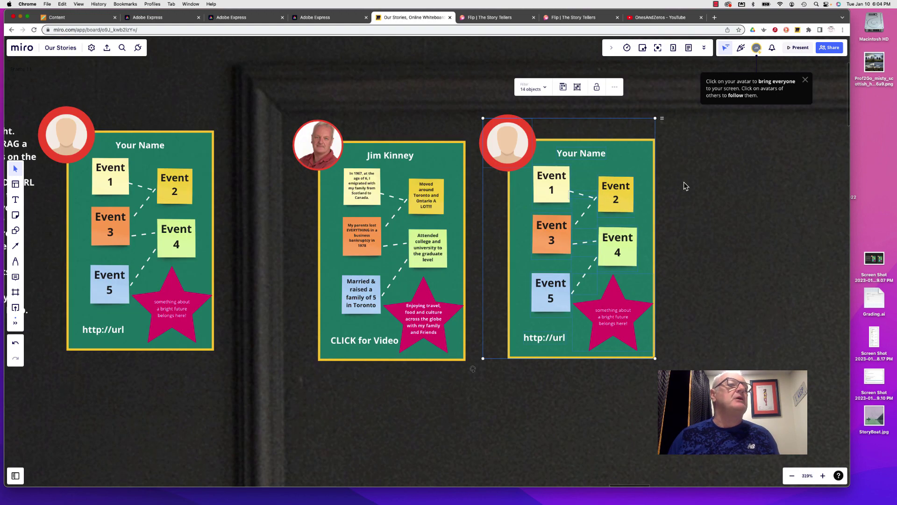
left_click(683, 181)
left_click(550, 187)
left_click(575, 156)
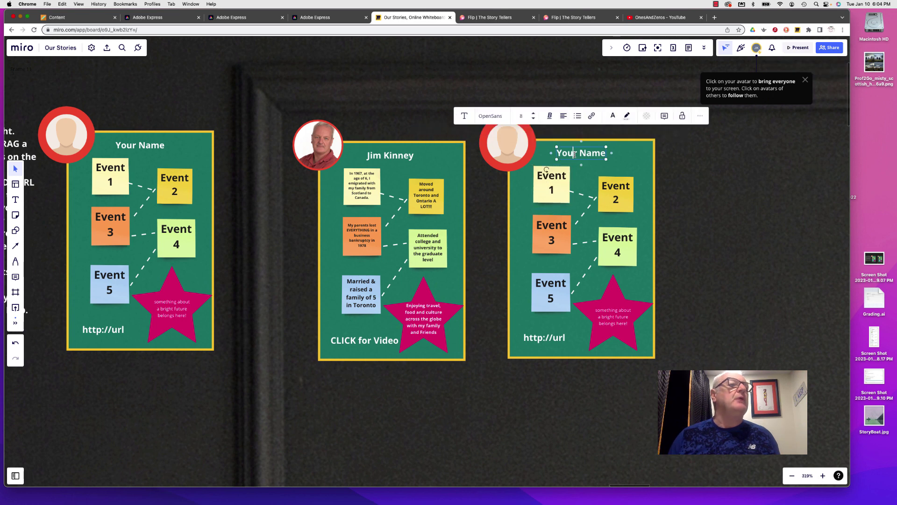
left_click(554, 185)
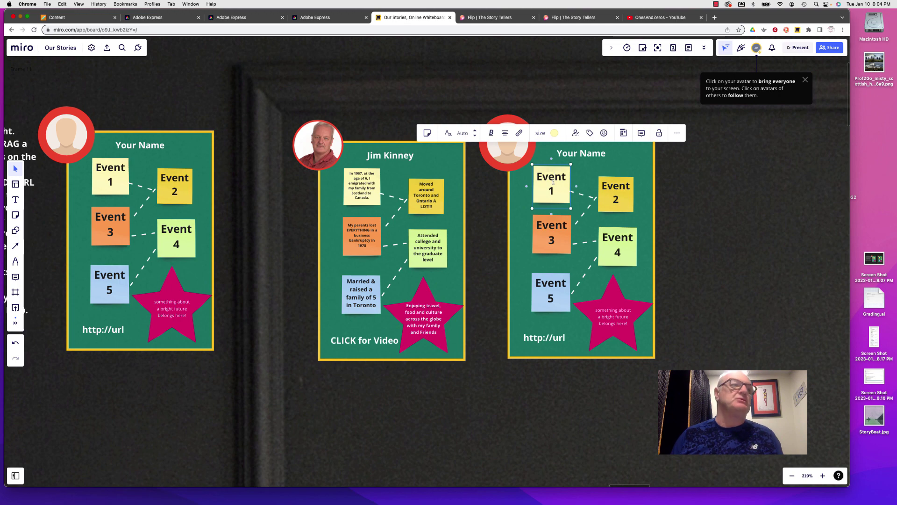
left_click(509, 148)
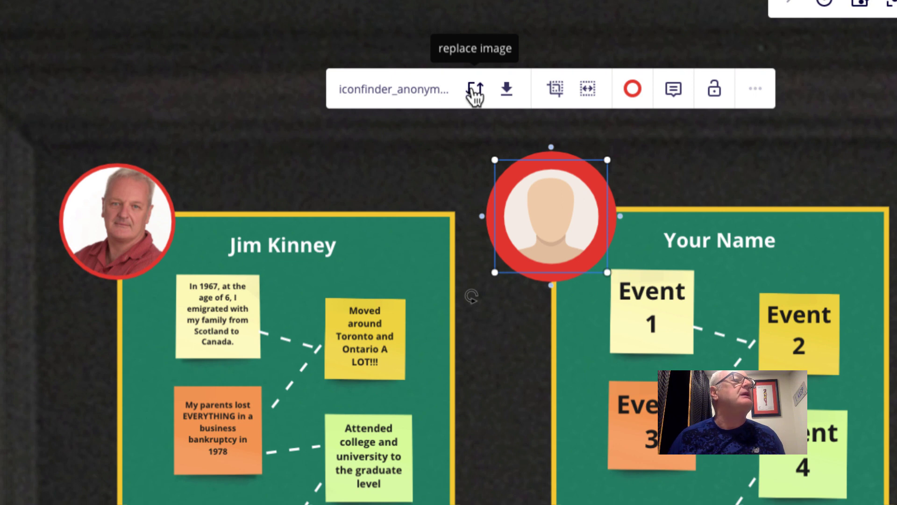
left_click(475, 94)
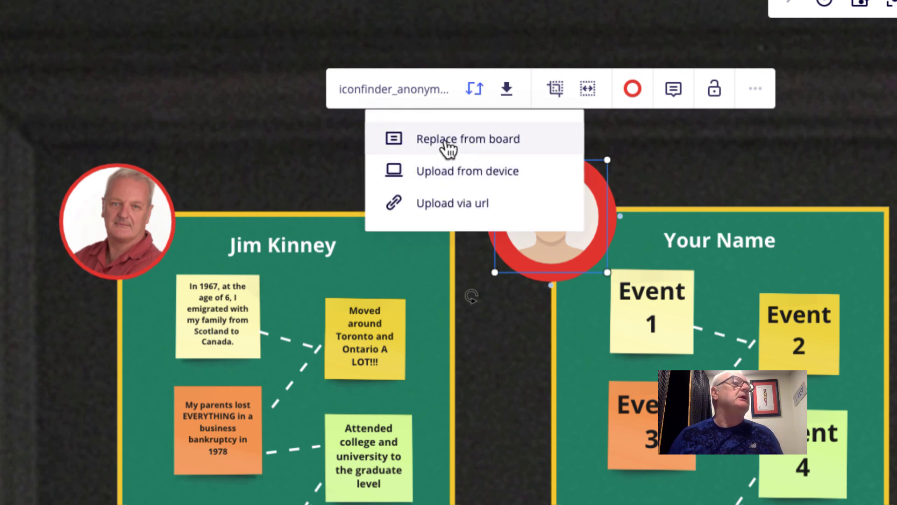
left_click(441, 182)
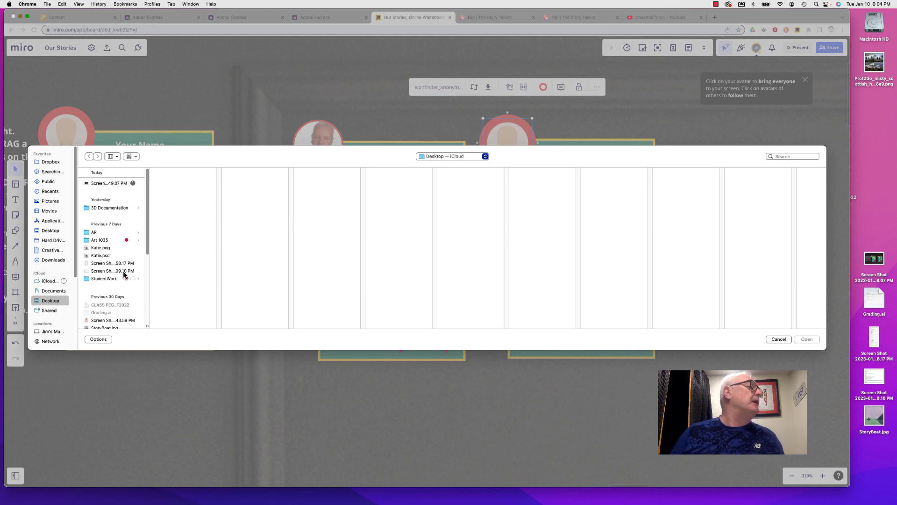
- Upload jim_head.jpg as the copy's avatar, crop it with a Circle mask, and select the whole card
scroll(126, 272, "down", 5)
double_click(103, 288)
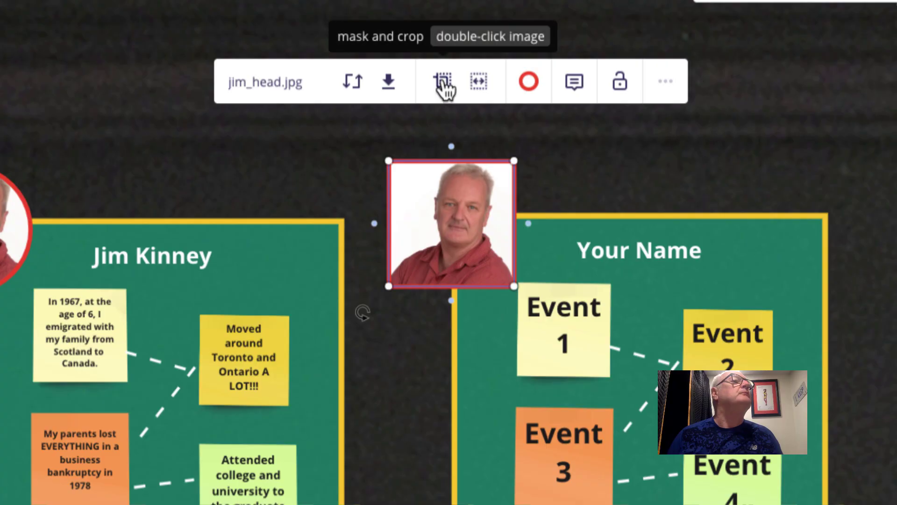
left_click(509, 87)
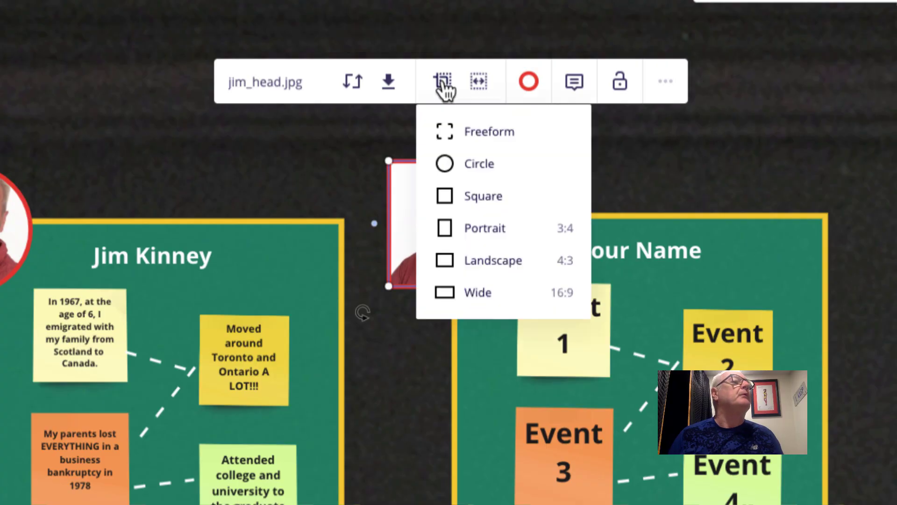
left_click(452, 173)
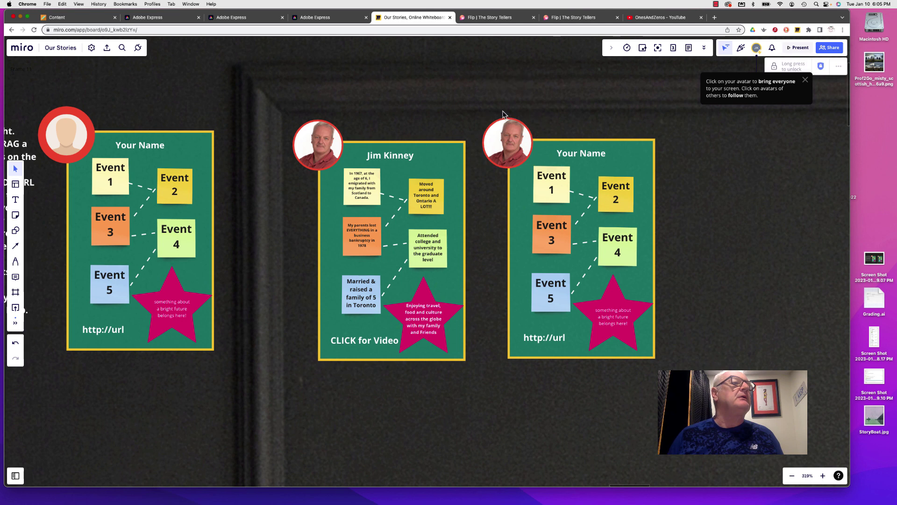
left_click_drag(497, 110, 671, 411)
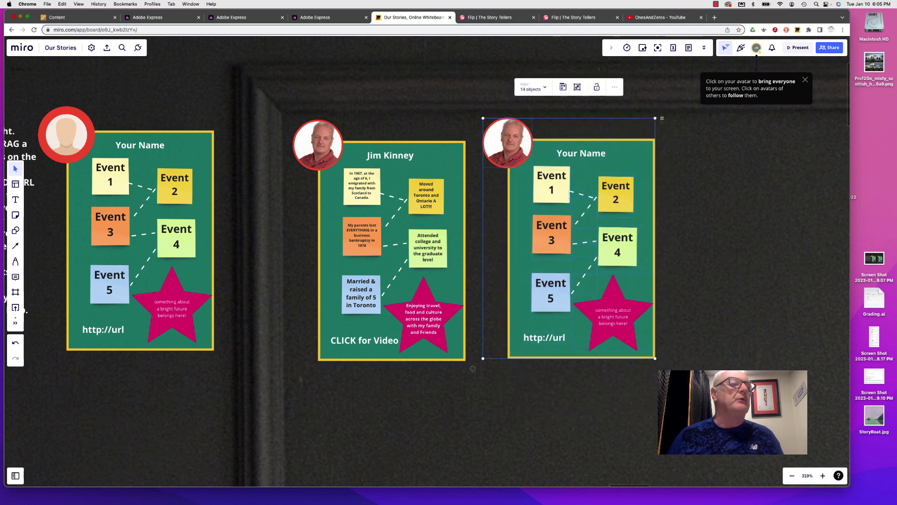
left_click(704, 339)
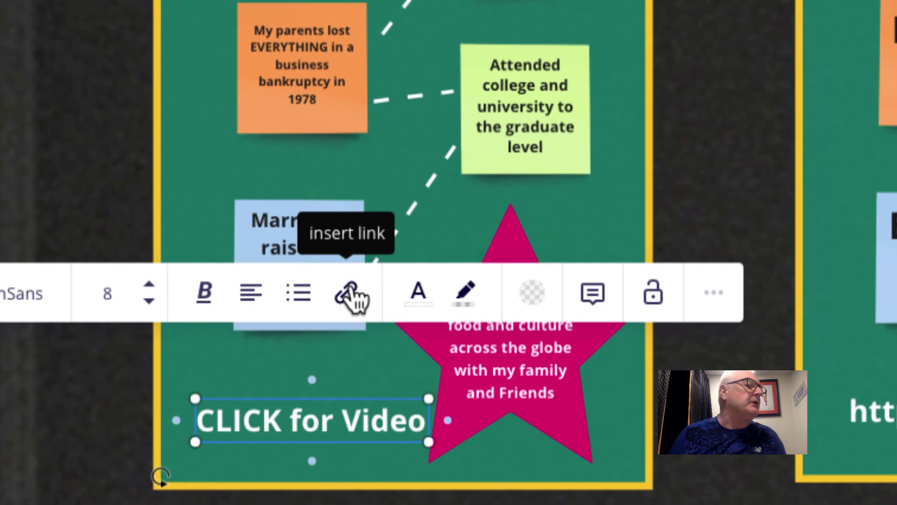
left_click(352, 296)
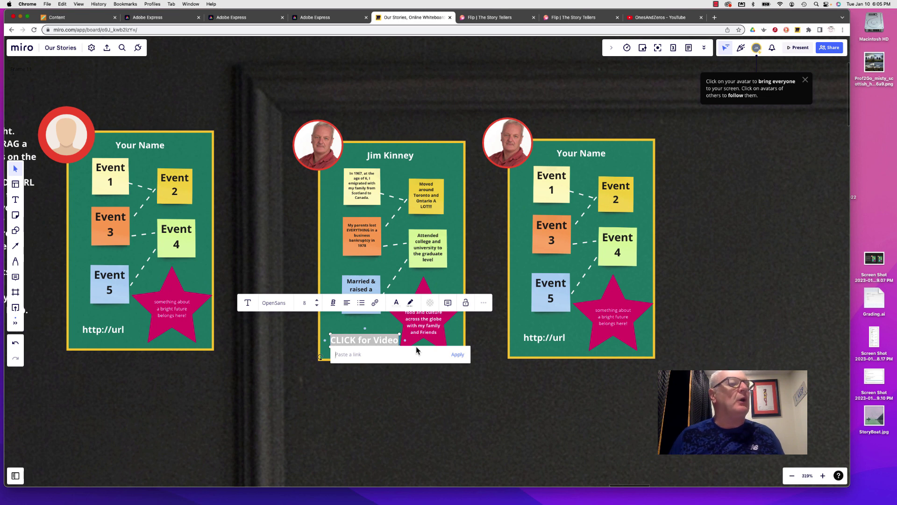
left_click(541, 344)
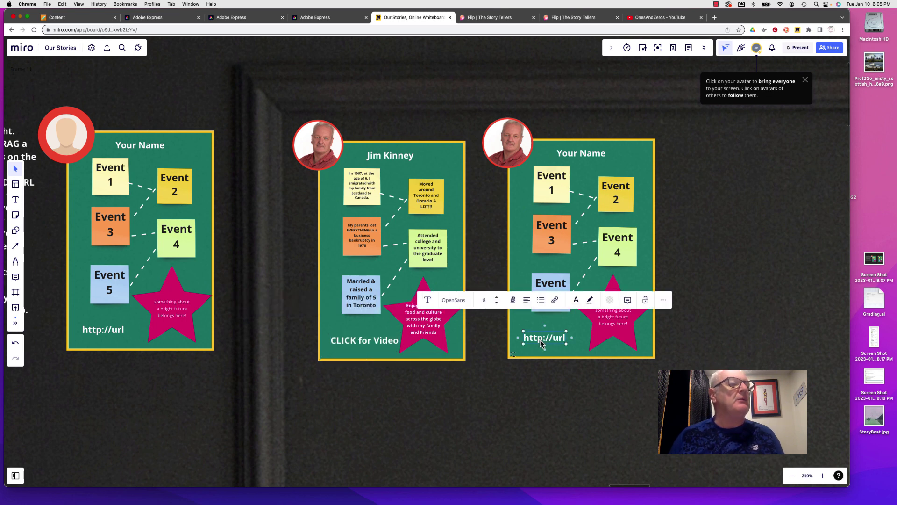